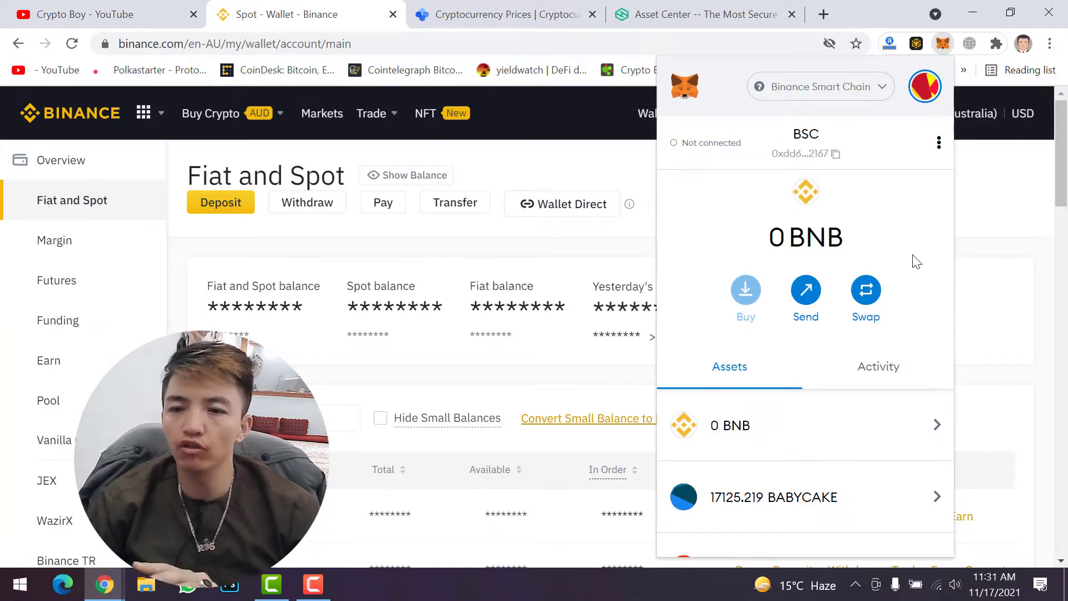
Dismiss MetaMask and filter Binance's Fiat and Spot coin list by 'bnb'
left_click(486, 169)
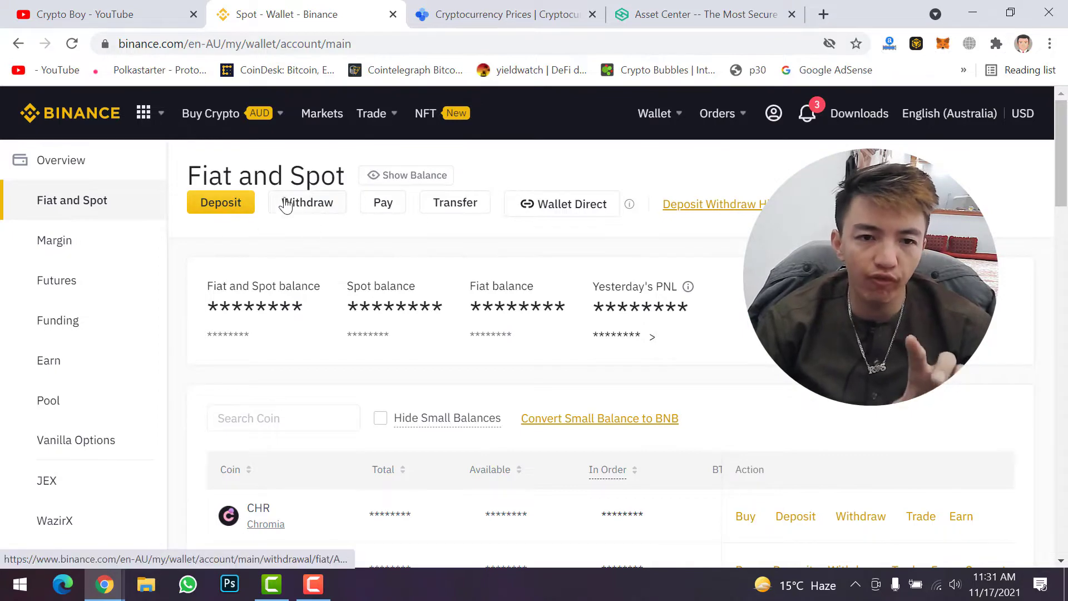
scroll(400, 307, "down", 3)
left_click(267, 255)
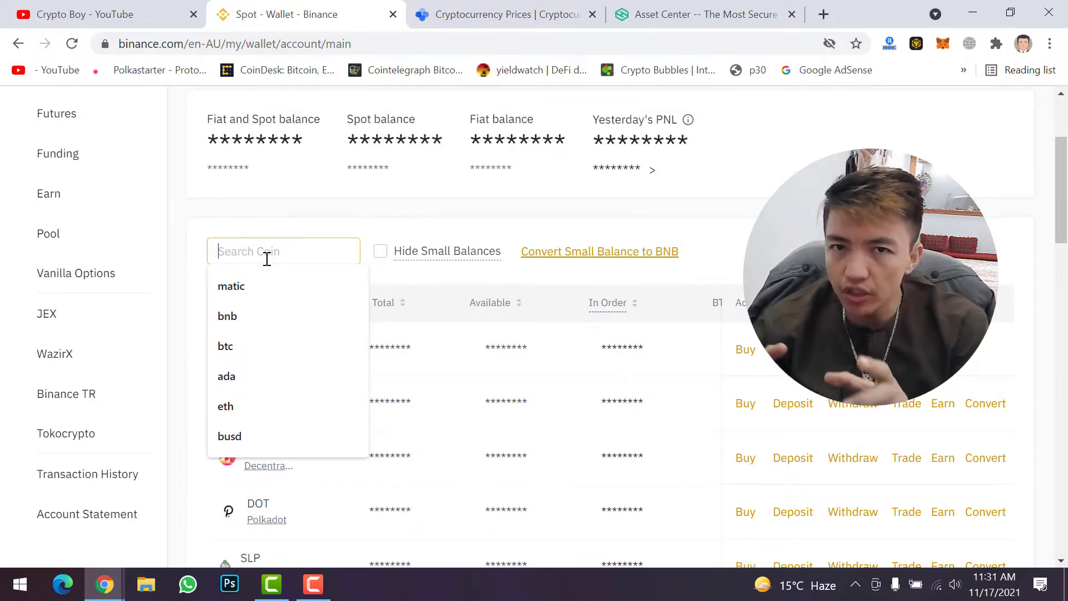
type("bnb")
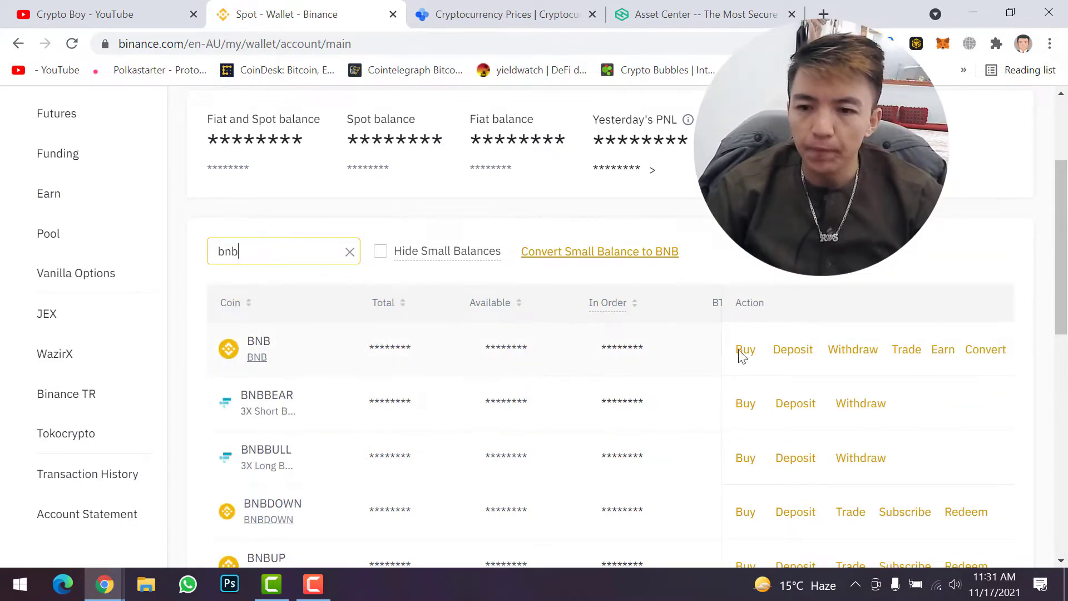
Copy the BNB deposit address from Binance's BEP20 deposit page, then bring up MetaMask
left_click(784, 356)
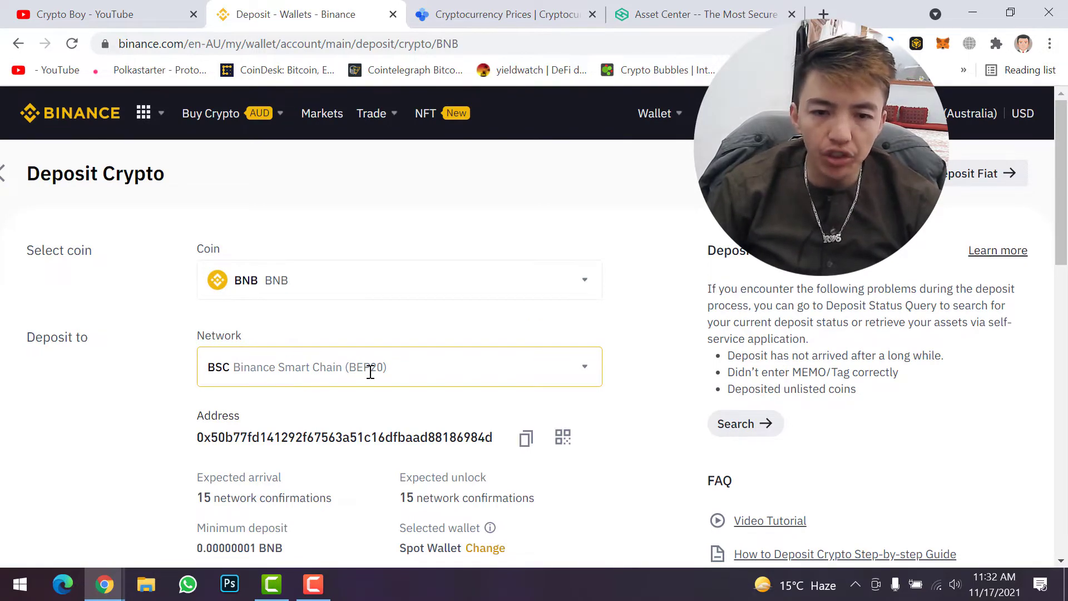
scroll(395, 348, "down", 1)
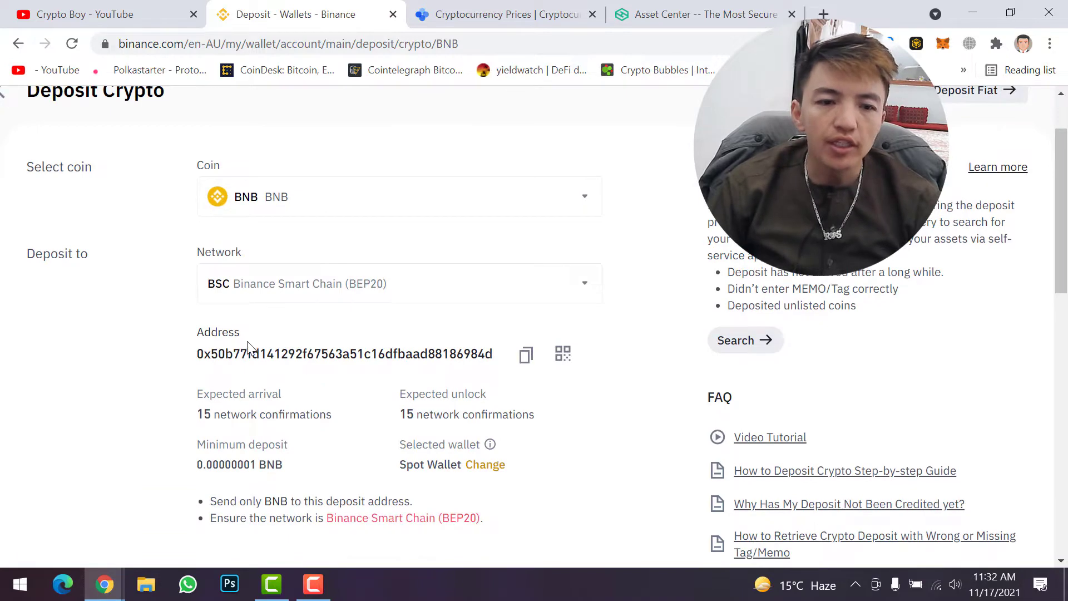
left_click(526, 356)
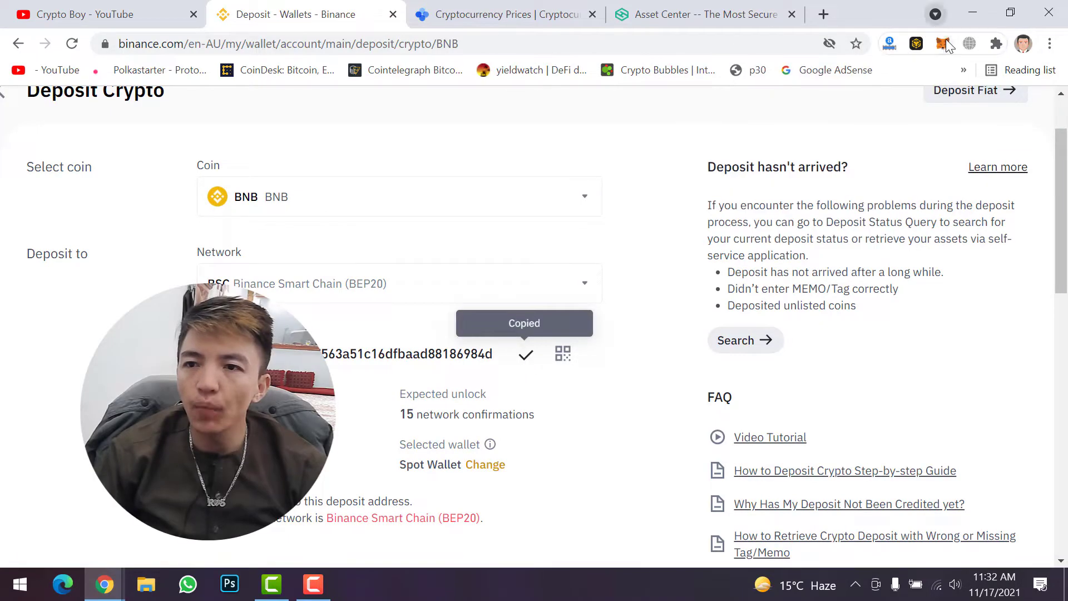
left_click(946, 44)
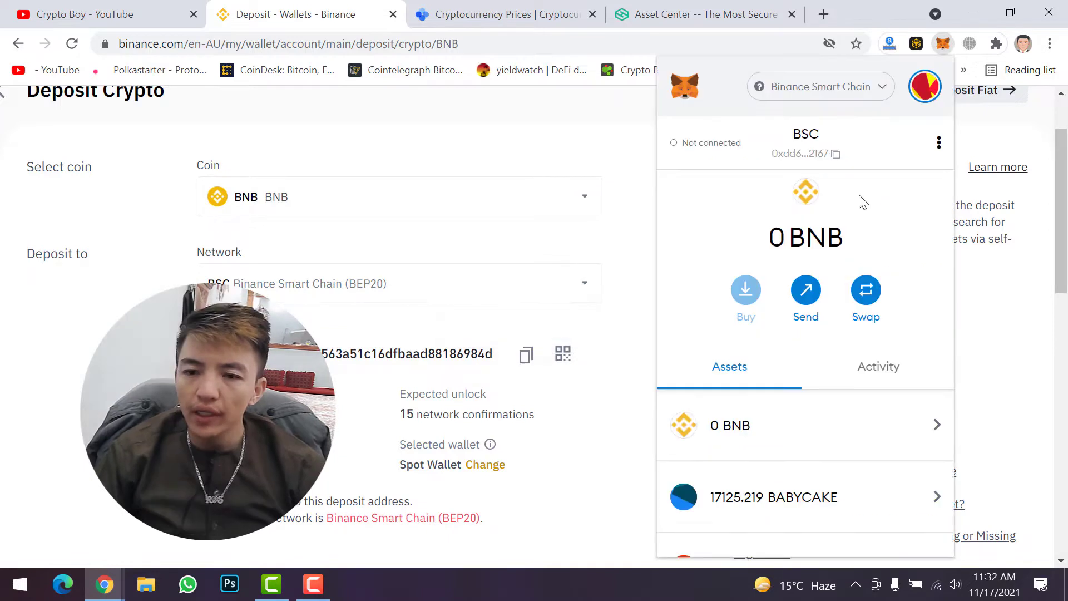
Start a BNB send in MetaMask to the pasted Binance deposit address and enter an amount
left_click(774, 452)
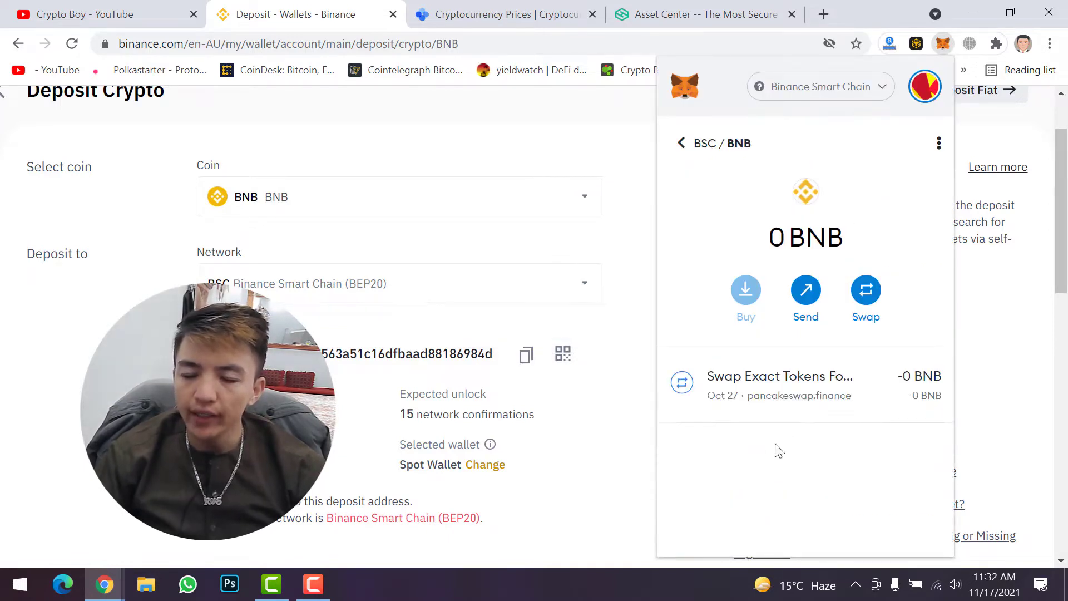
left_click(808, 295)
right_click(766, 180)
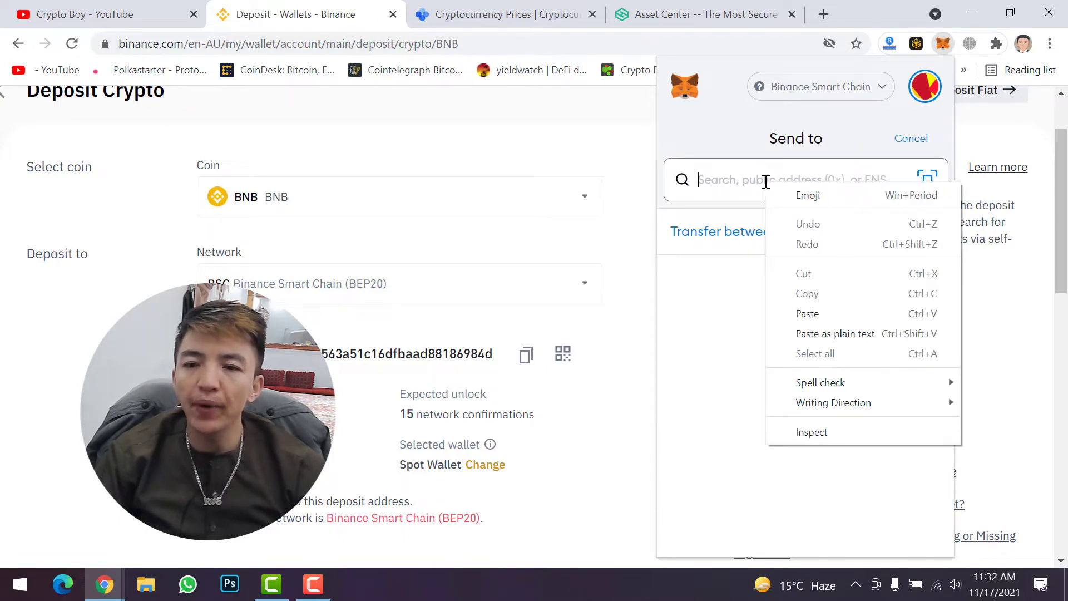
left_click(829, 314)
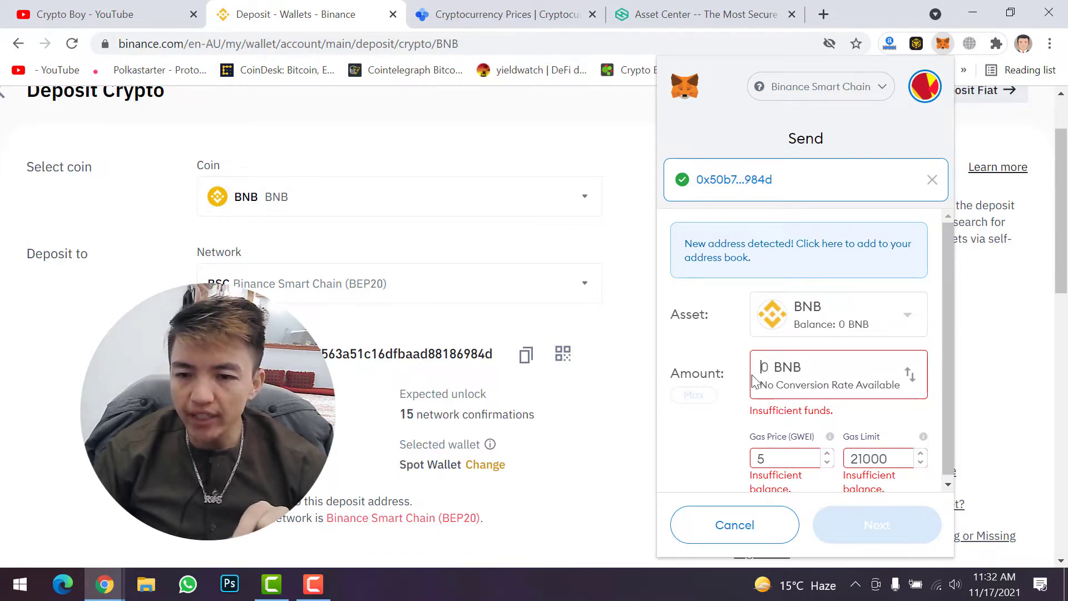
type("1")
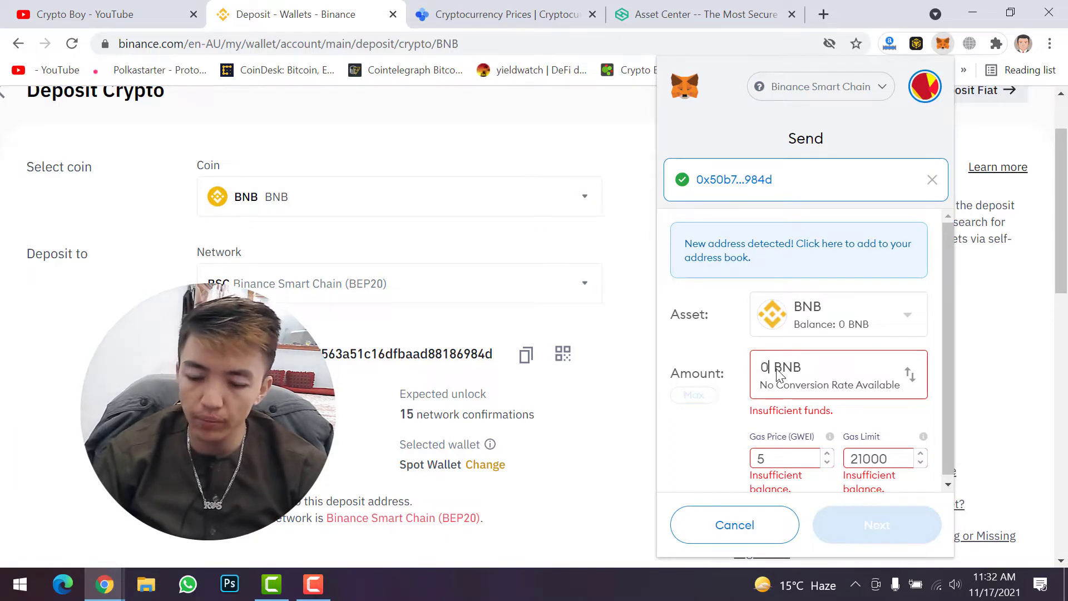
scroll(777, 369, "down", 1)
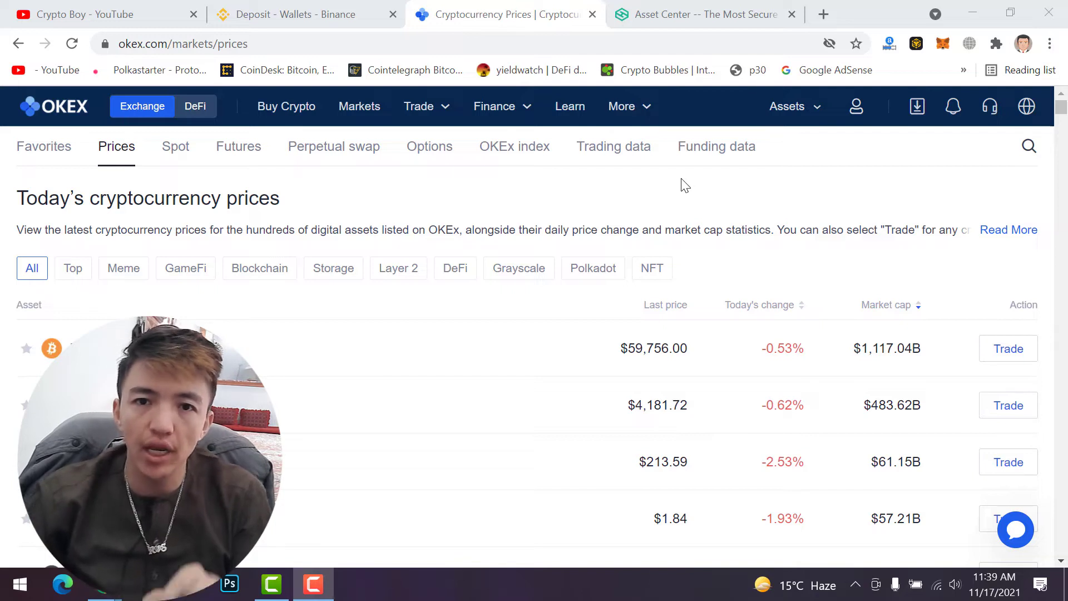
Search OKEx prices for 'babydoge' and open Baby Doge Coin's page down to its deposit address
left_click(382, 155)
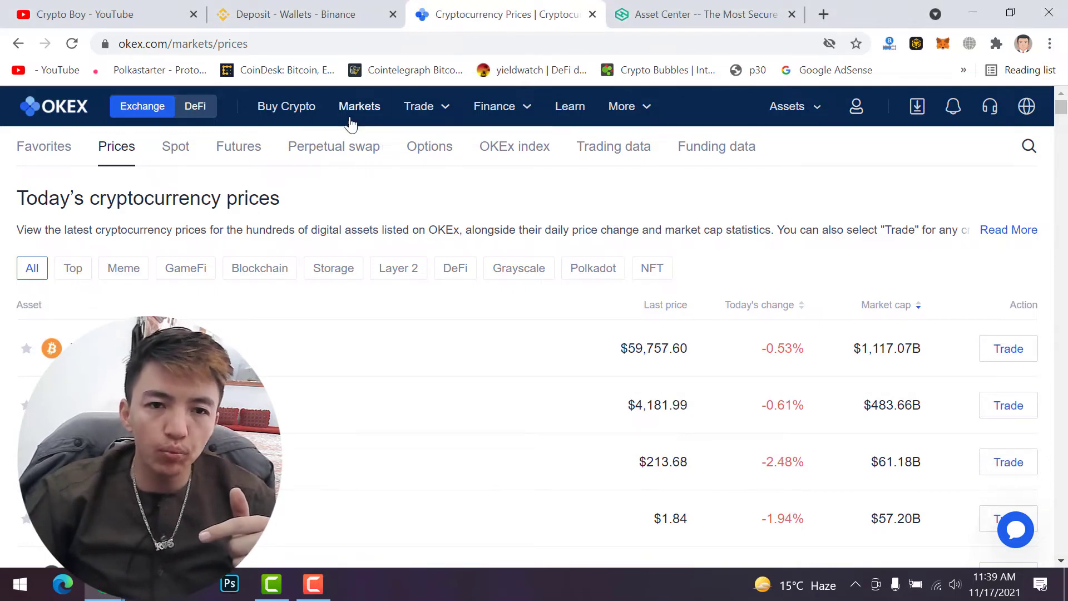
left_click(1030, 146)
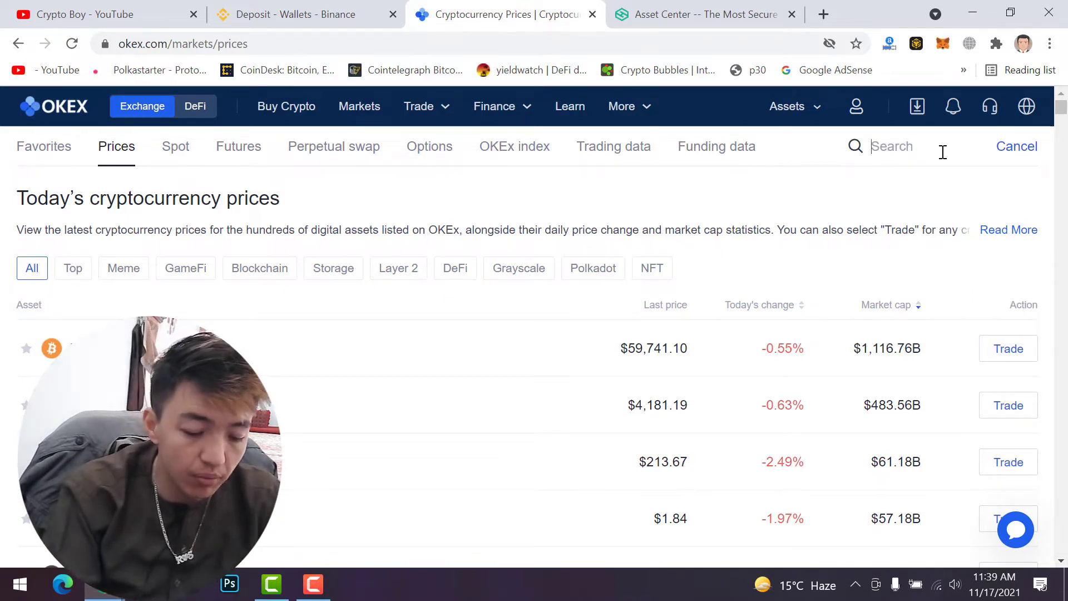
type("babydoge")
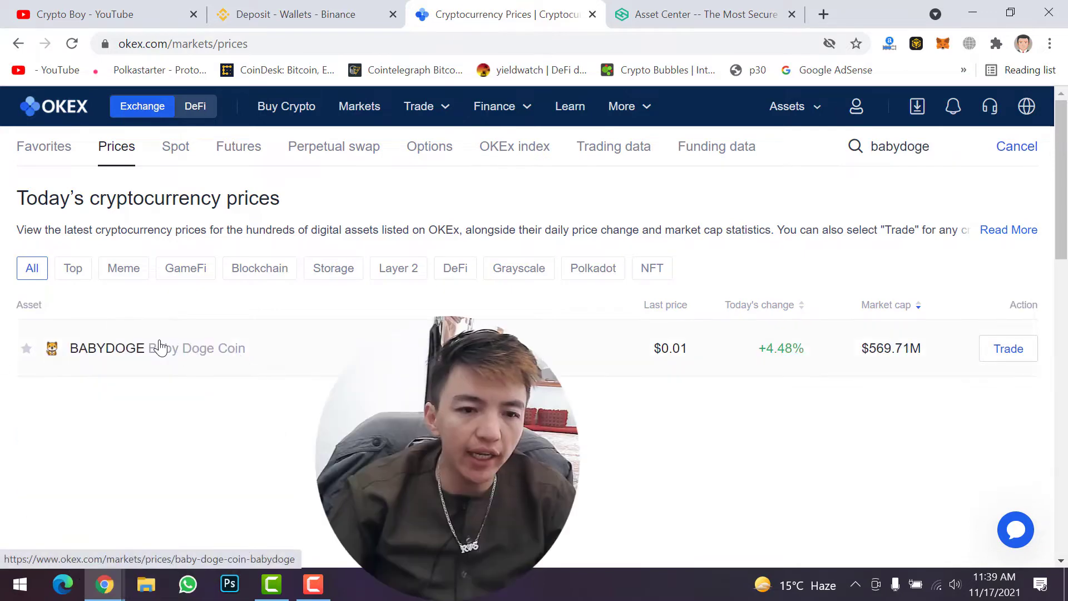
left_click(165, 348)
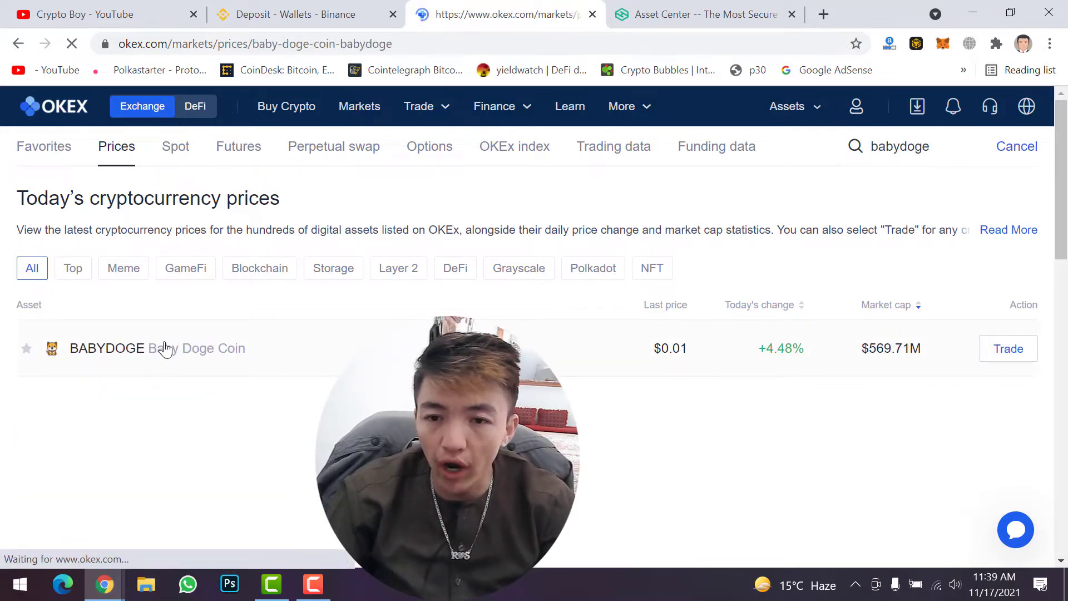
scroll(801, 187, "down", 10)
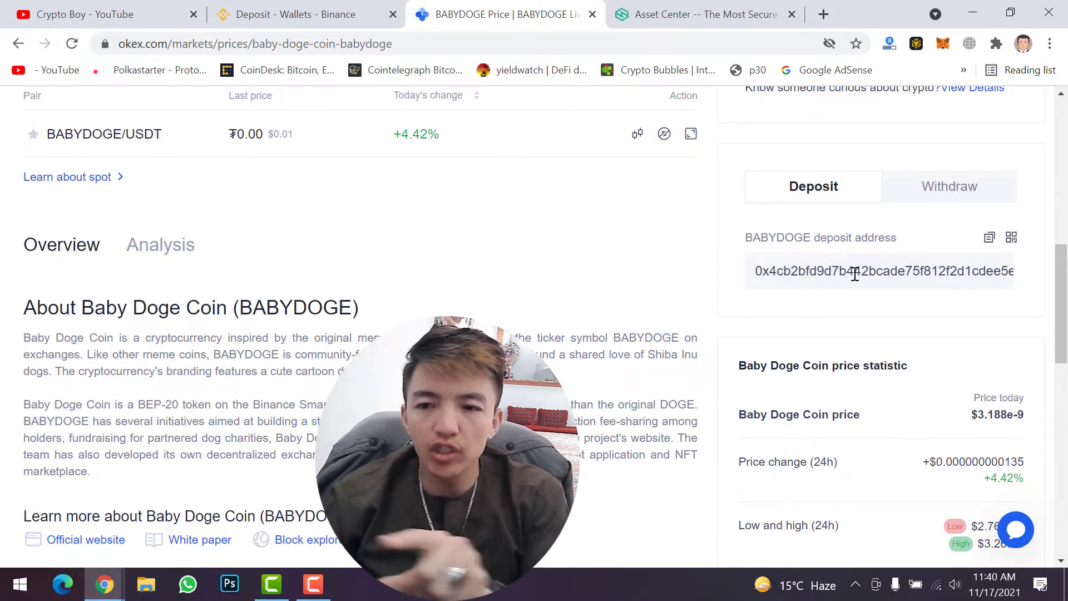
Copy OKEx's BABYDOGE deposit address and bring up the MetaMask wallet
left_click(989, 238)
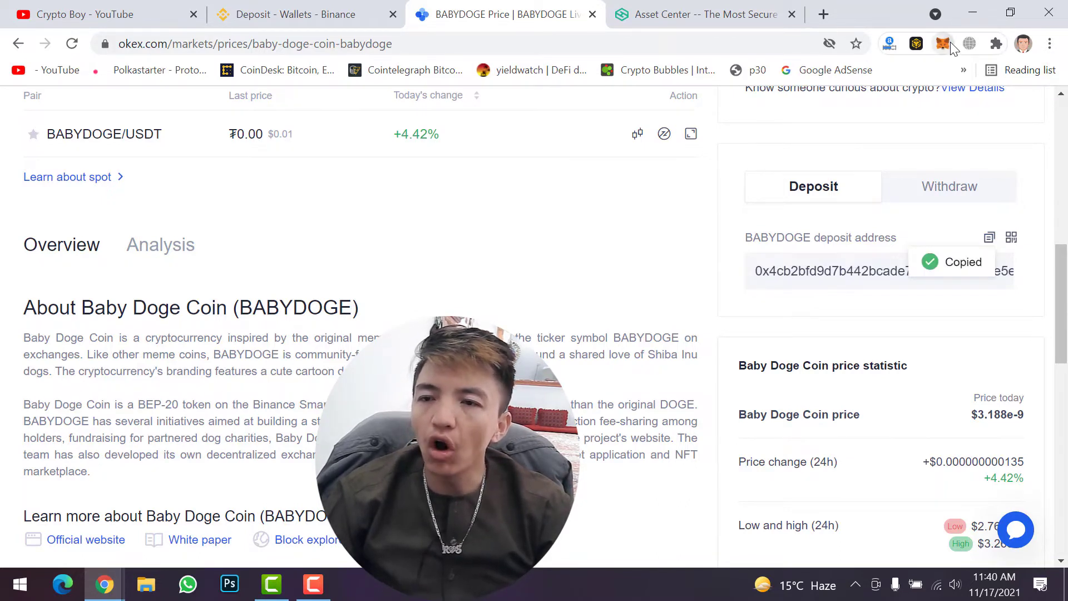
left_click(950, 45)
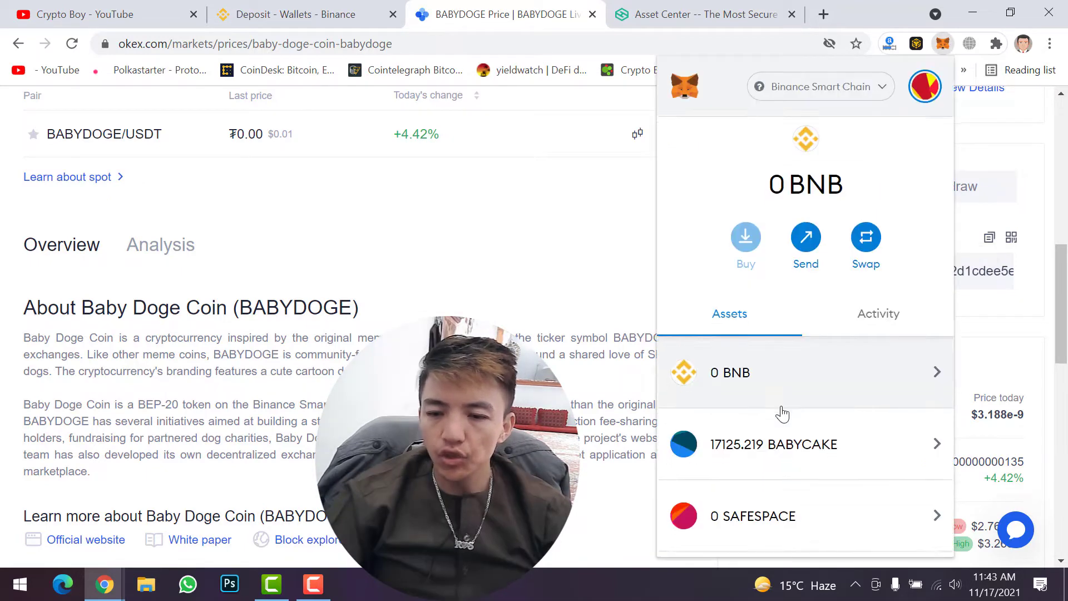
scroll(812, 427, "down", 3)
Start a BabyDoge send to the pasted OKEx address, then close the unsent form
left_click(812, 438)
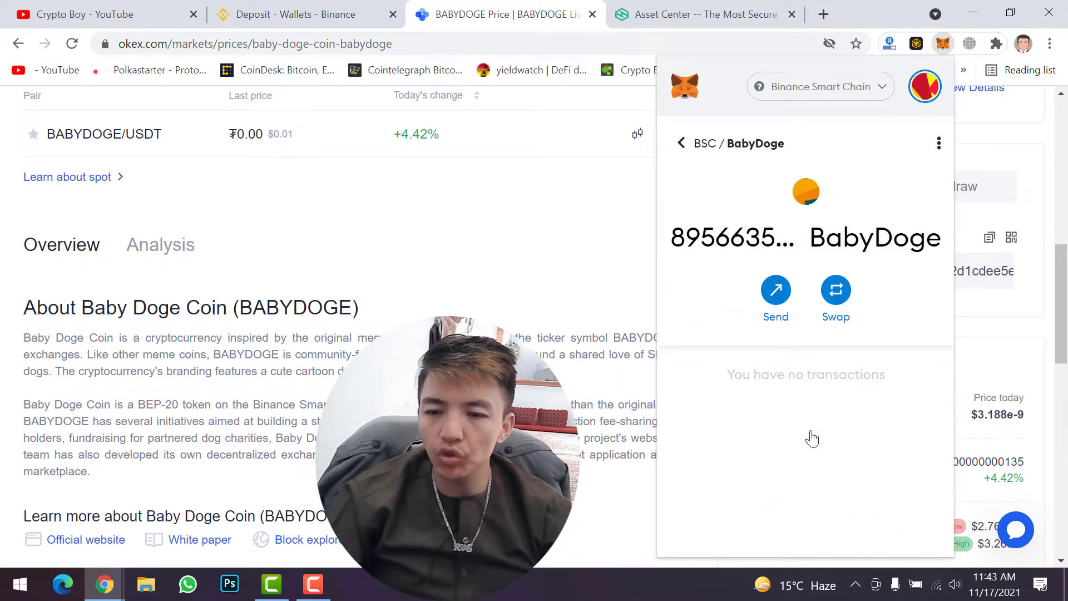
left_click(777, 311)
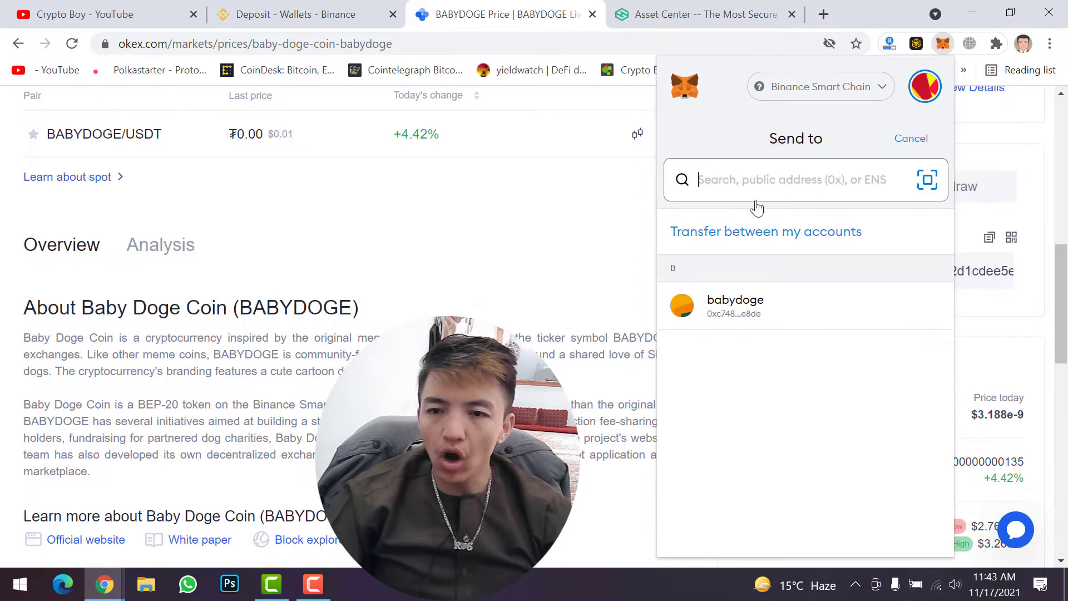
right_click(750, 178)
left_click(811, 307)
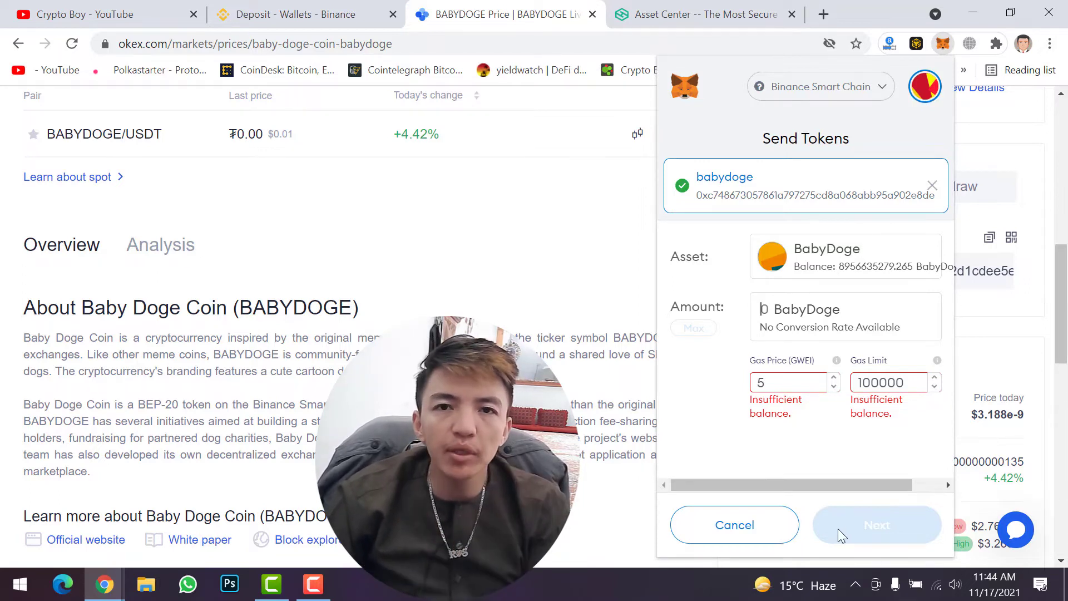
left_click(585, 232)
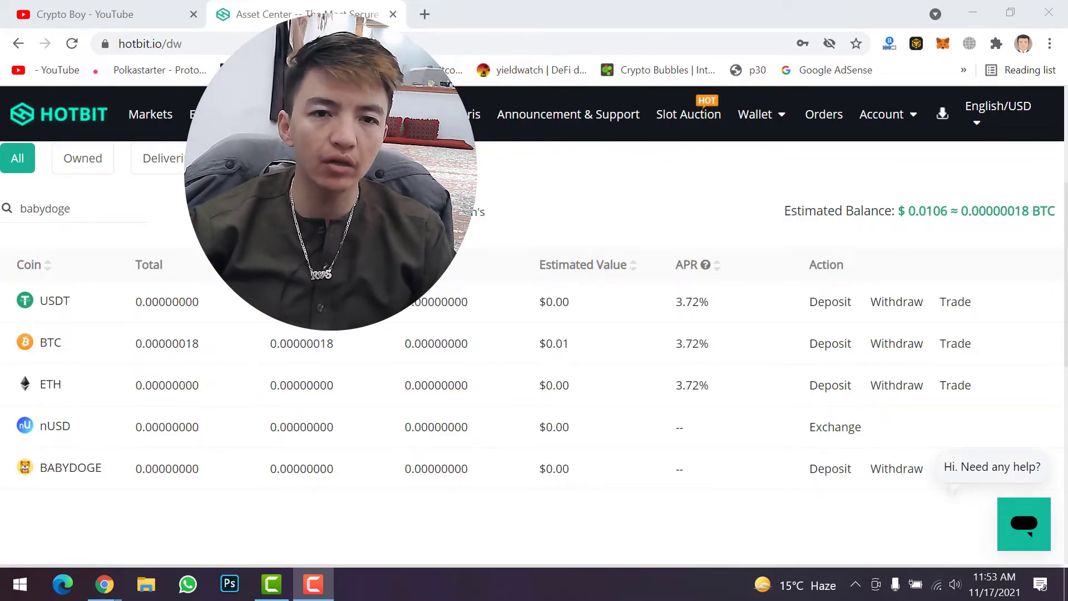
Open the BABYDOGE Deposit page on Hotbit and copy the BEP20(BSC) deposit address
left_click(54, 200)
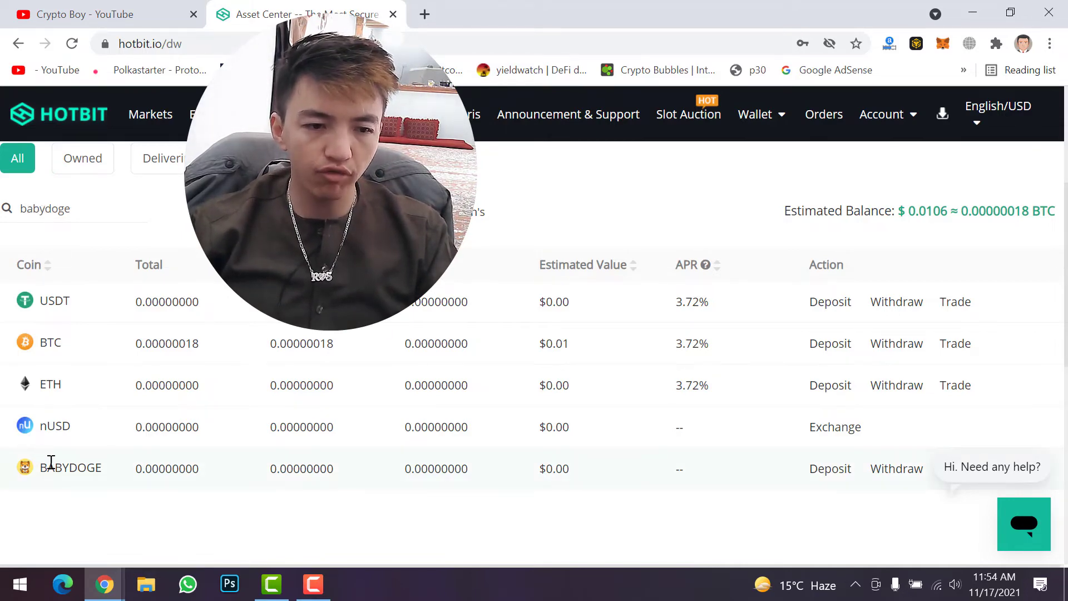
left_click(827, 473)
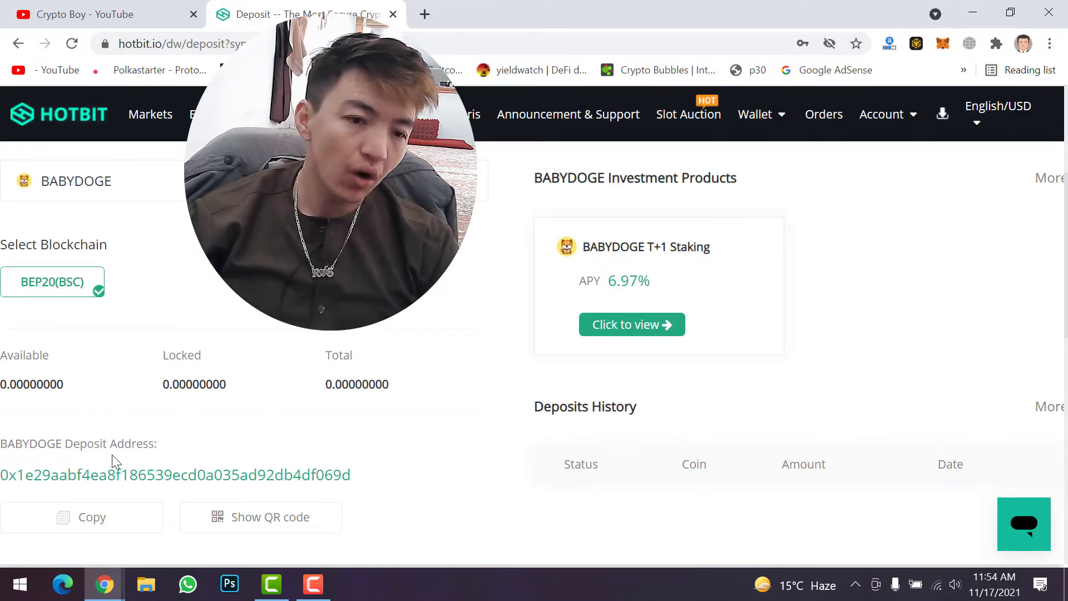
left_click(99, 523)
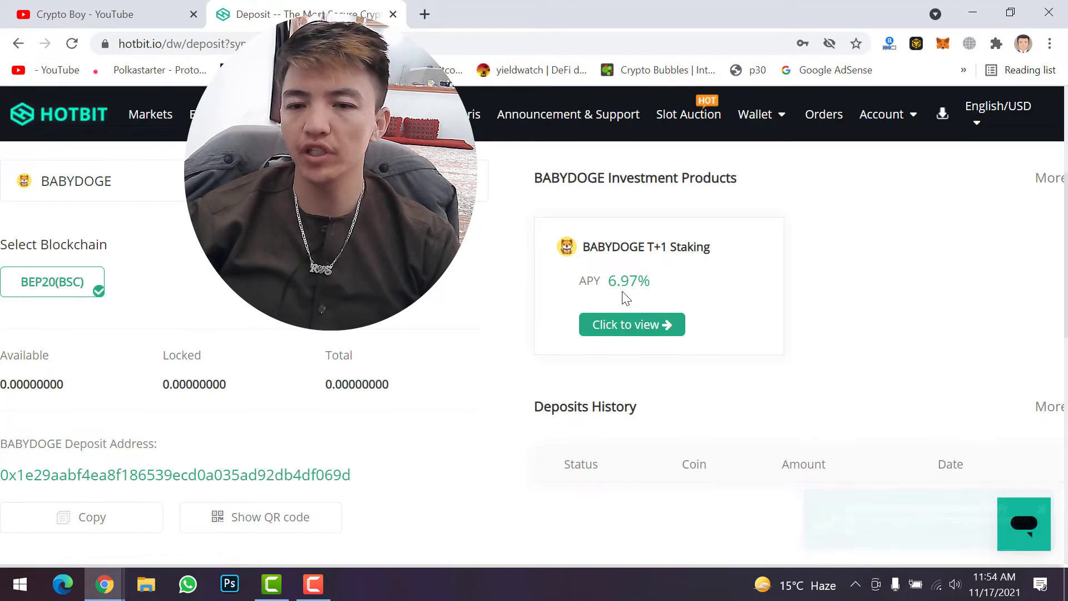
left_click(99, 520)
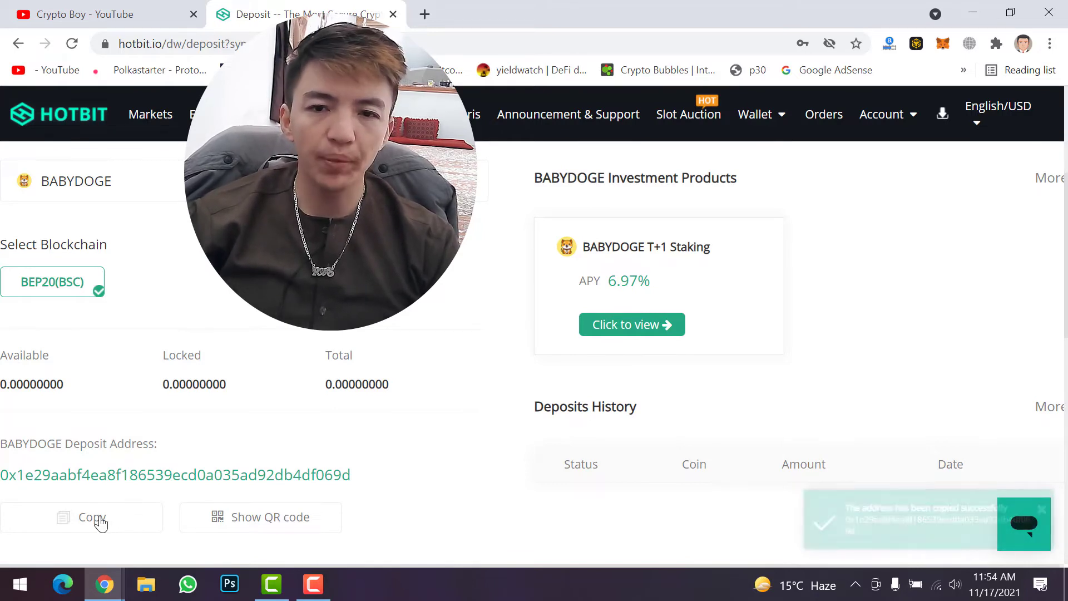
left_click(100, 522)
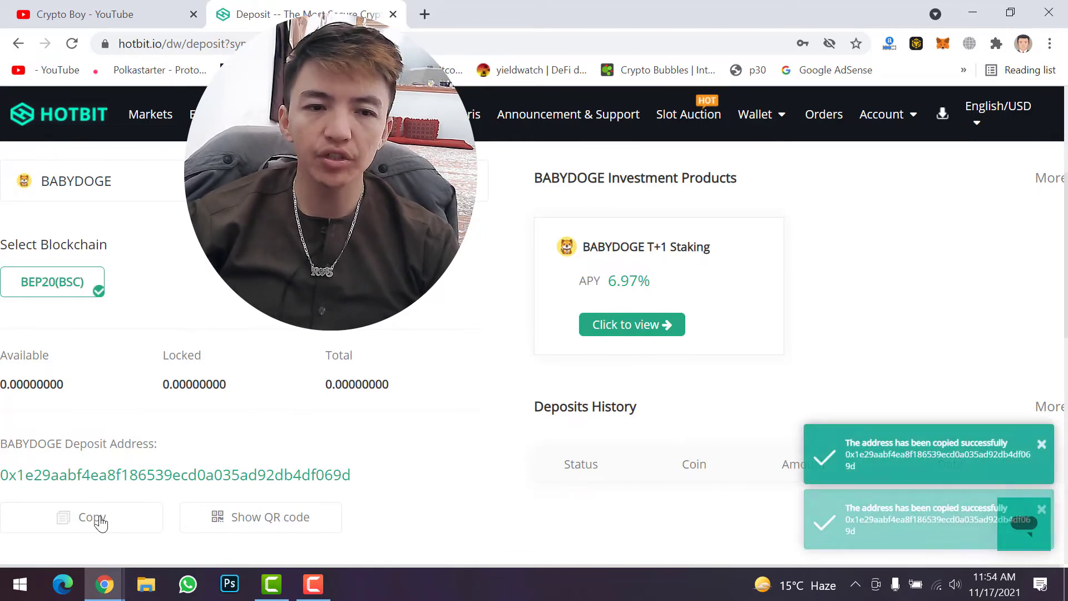
left_click(940, 45)
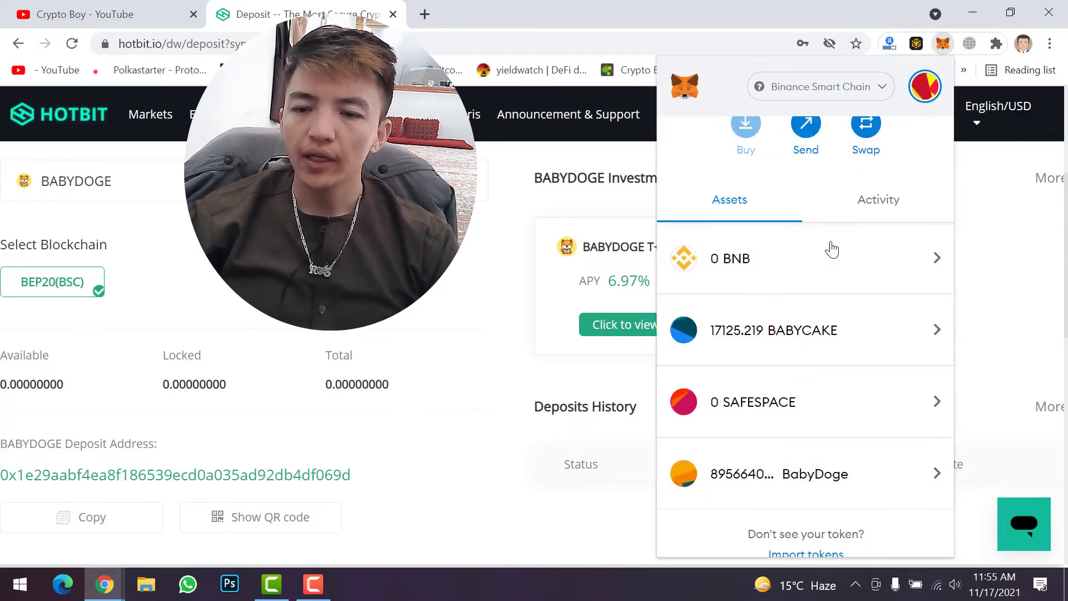
left_click(812, 475)
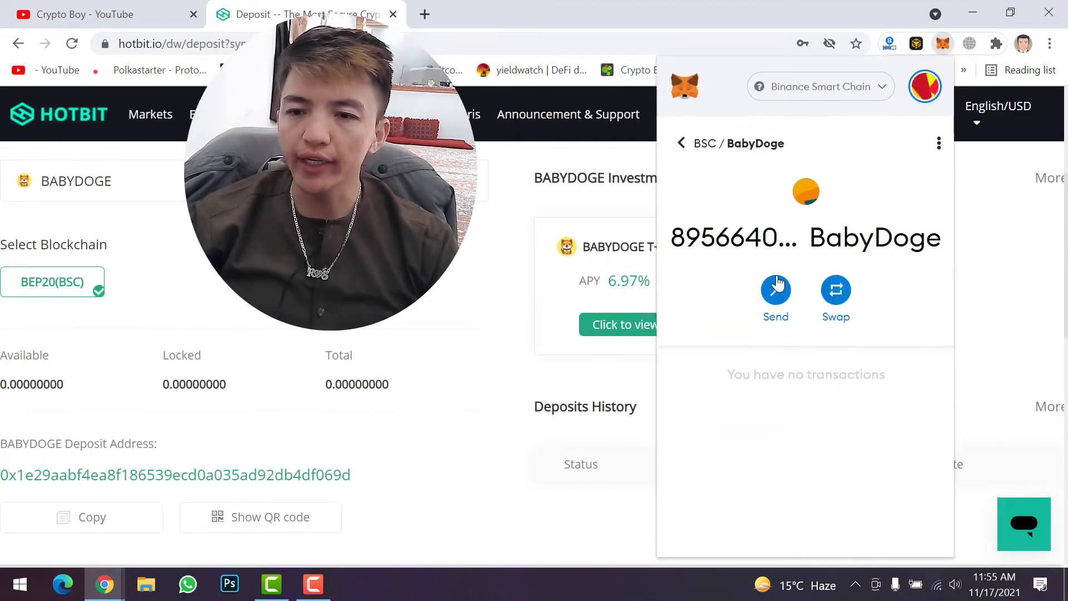
left_click(777, 298)
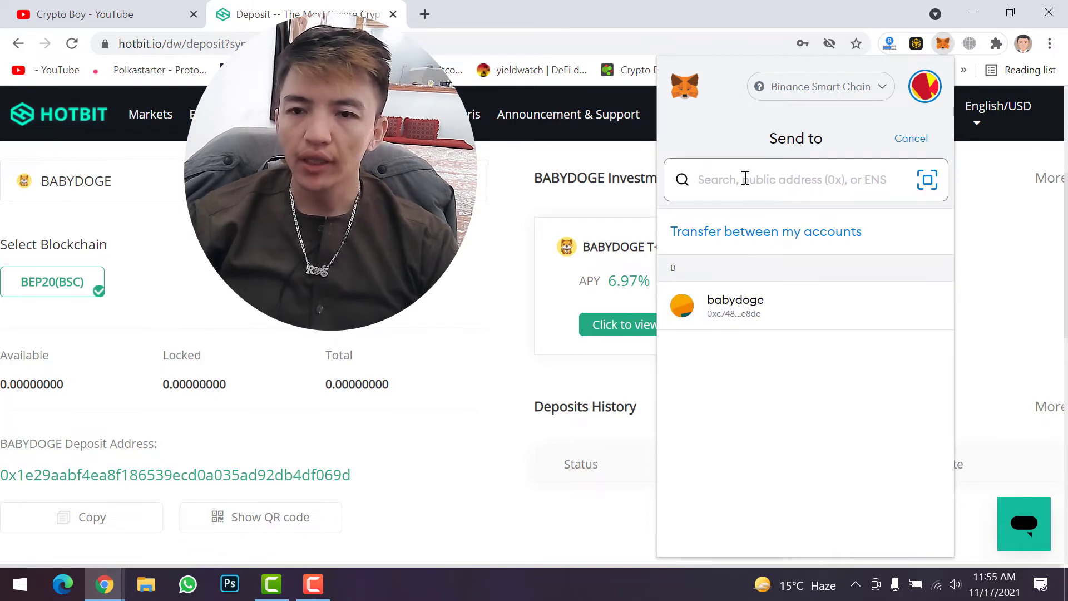
right_click(744, 177)
left_click(801, 309)
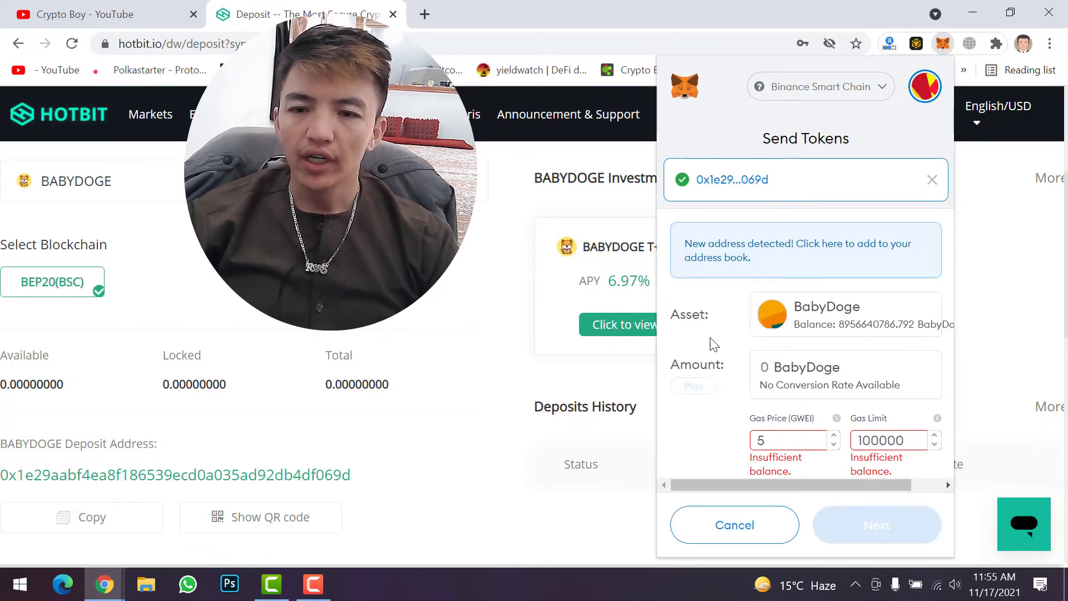
left_click(761, 380)
type("1")
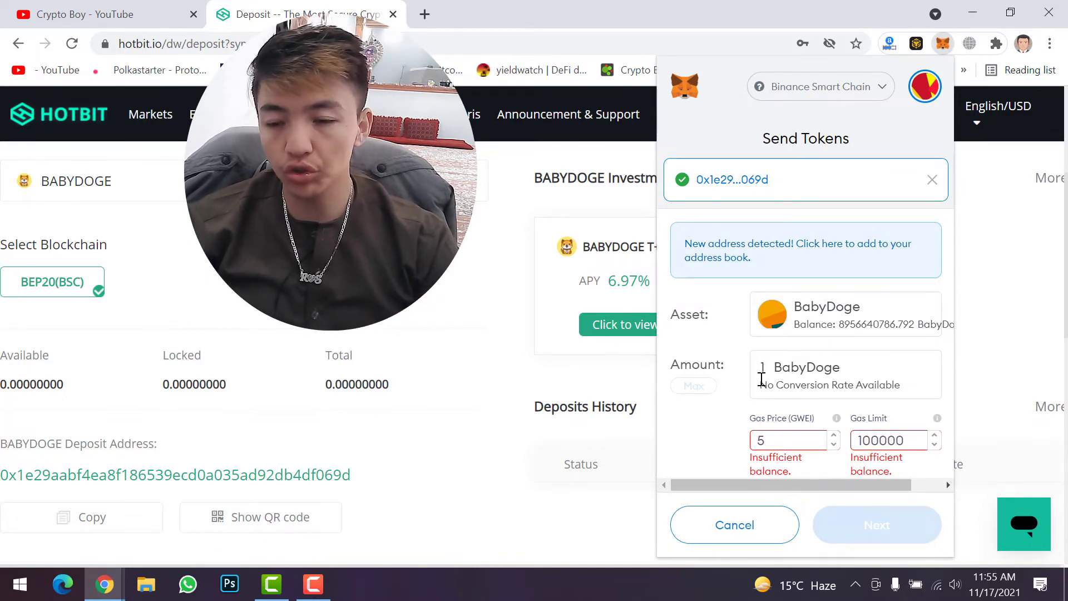
key("BackSpace")
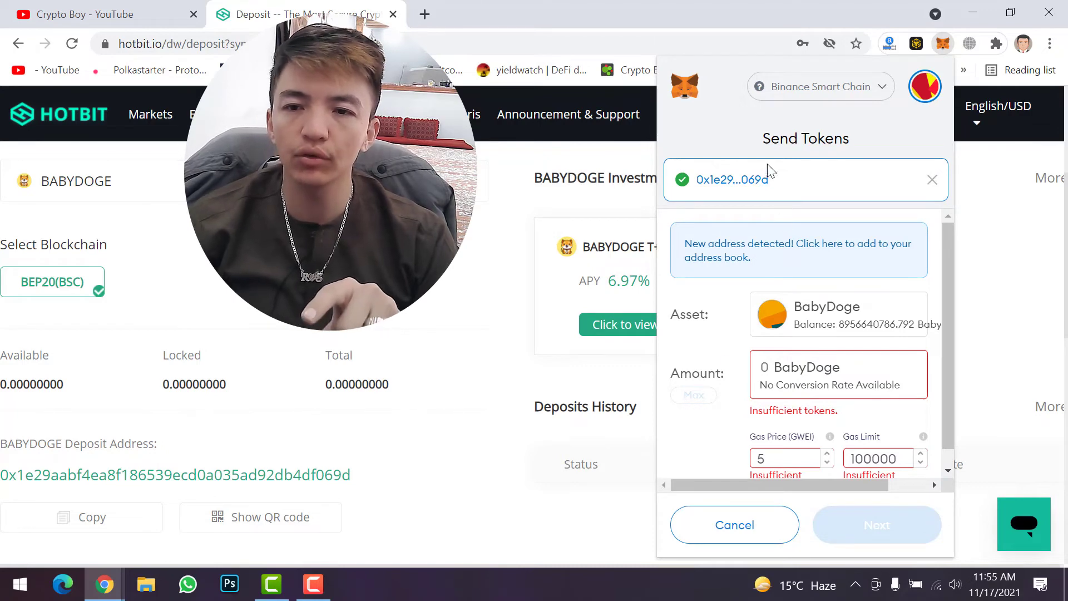
left_click(933, 185)
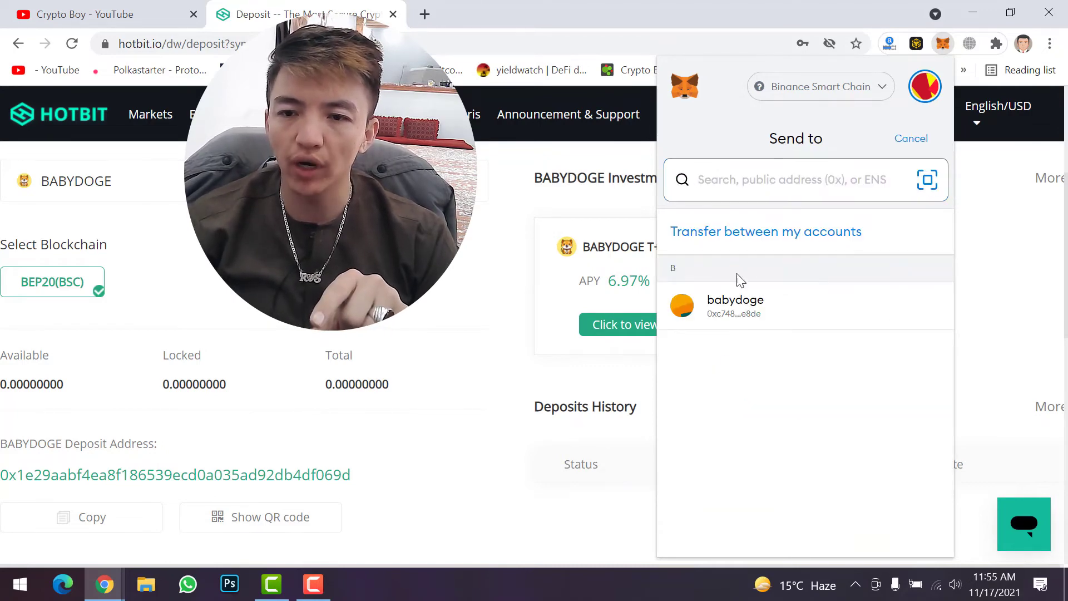
left_click(925, 85)
left_click(925, 86)
left_click(912, 139)
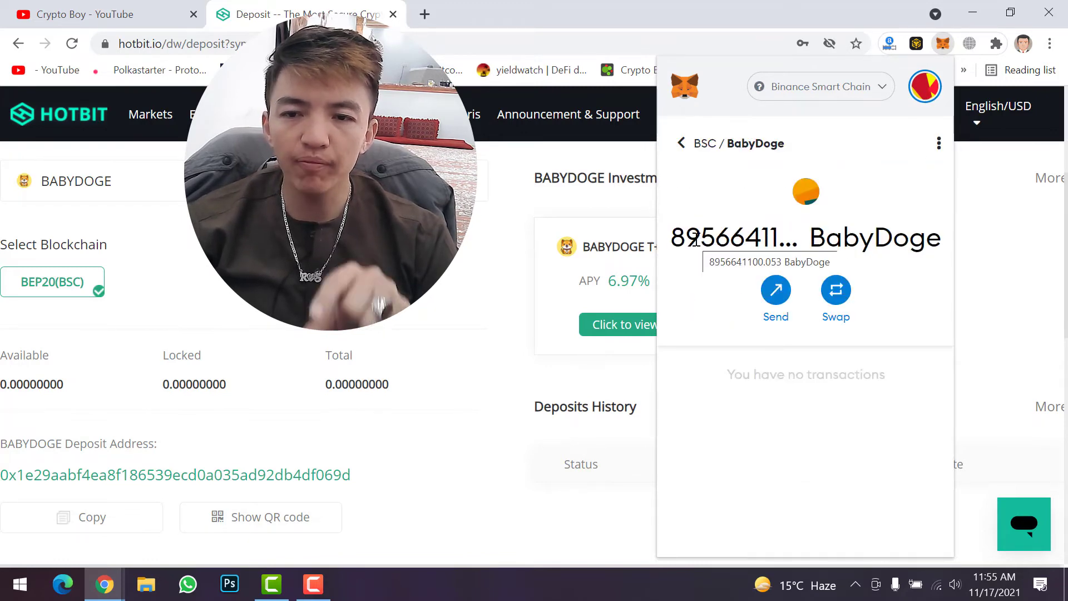
left_click(775, 289)
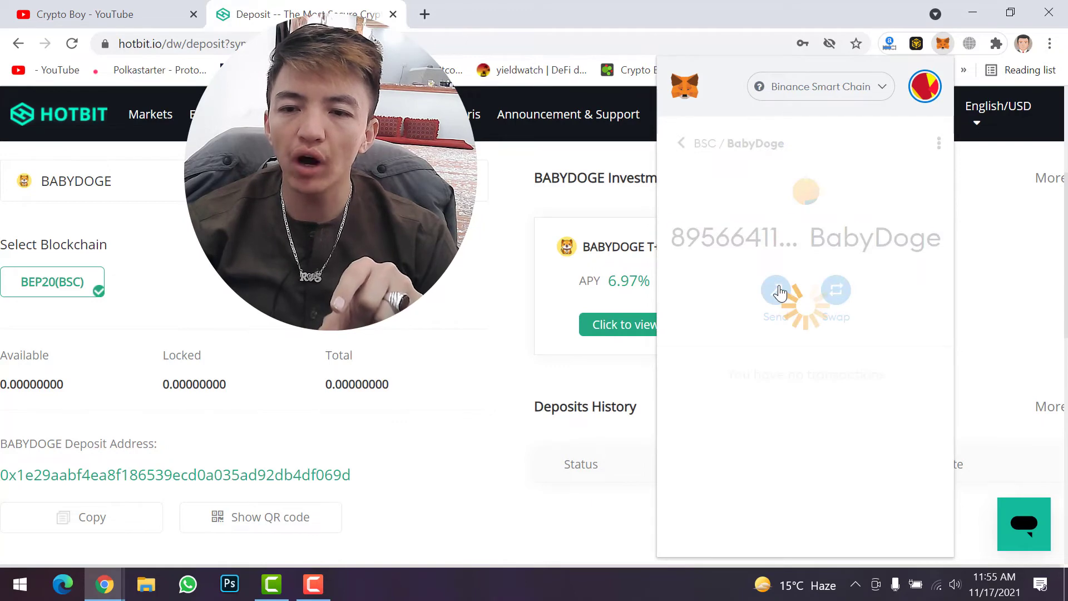
right_click(740, 178)
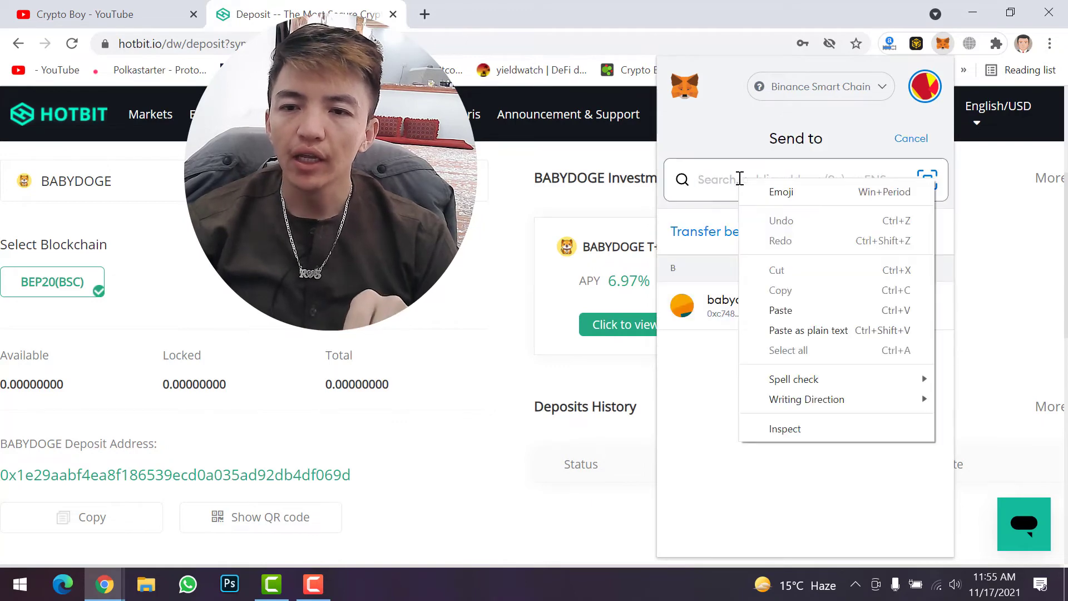
left_click(784, 309)
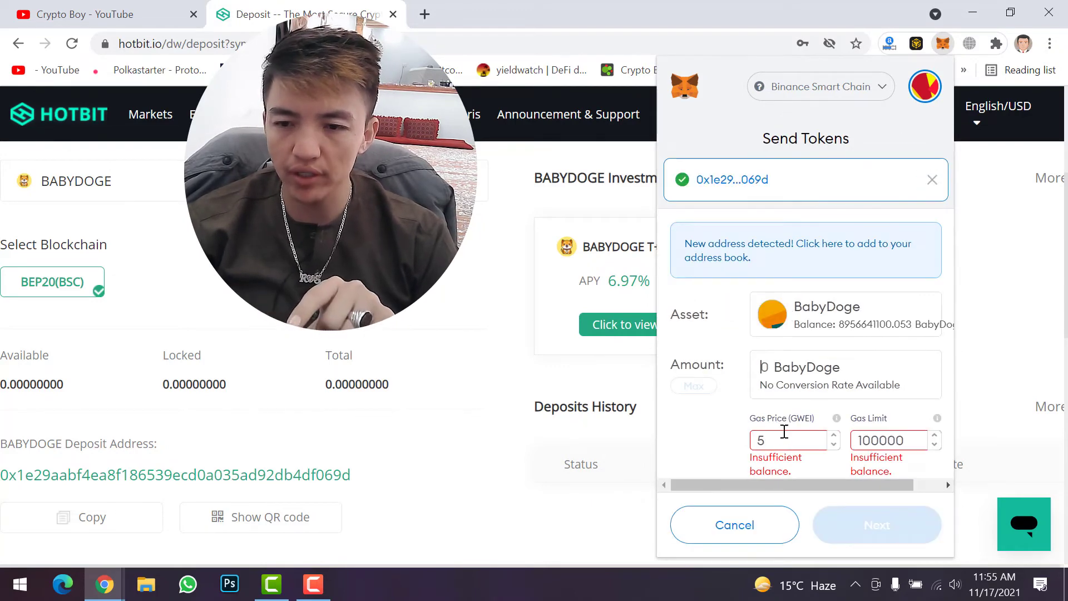
left_click(827, 328)
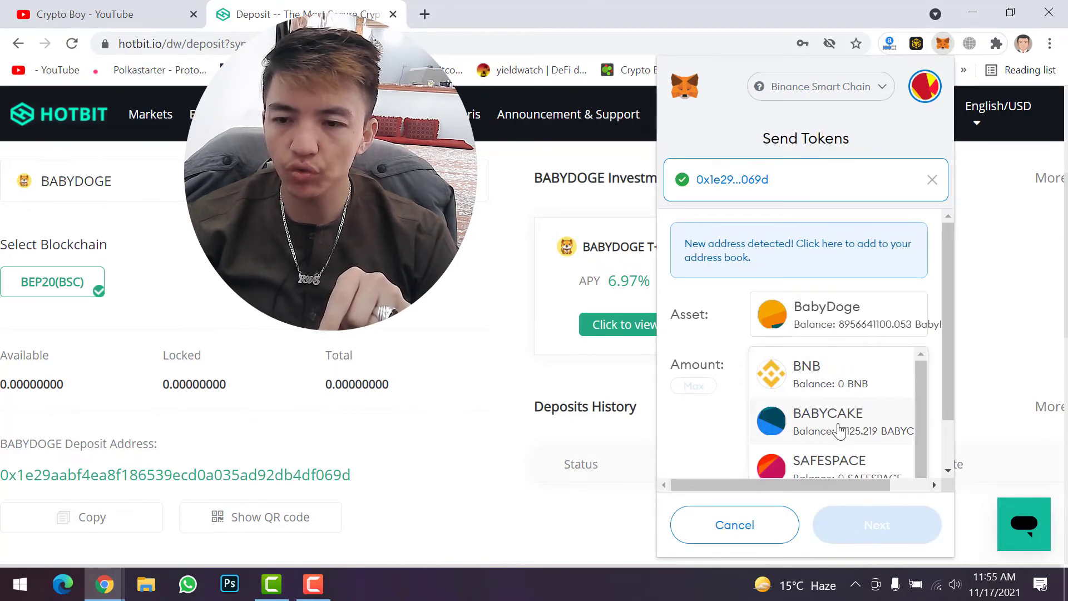
left_click(699, 426)
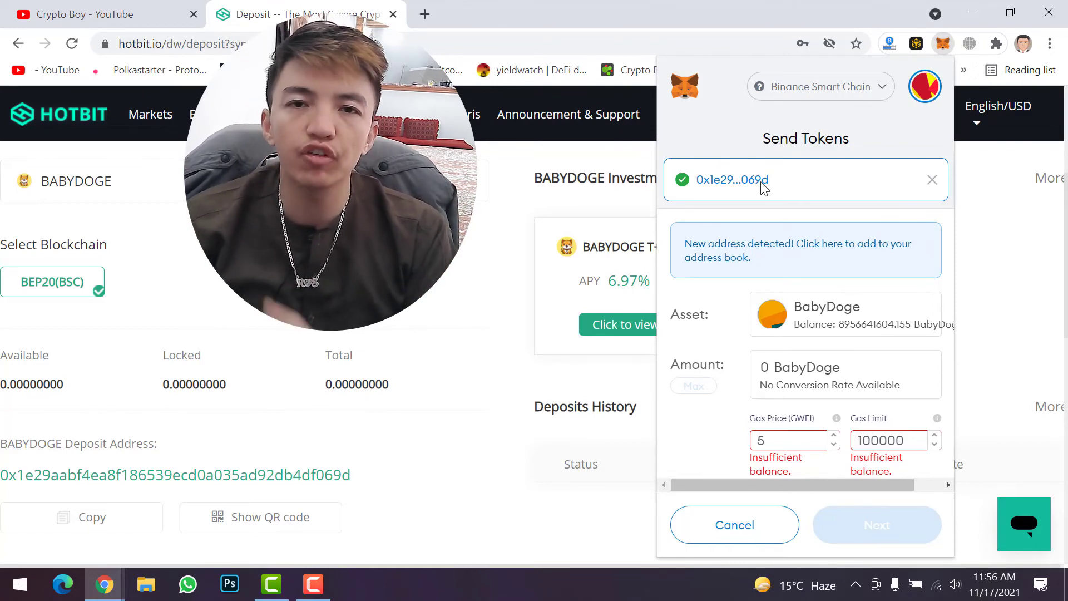
left_click(503, 252)
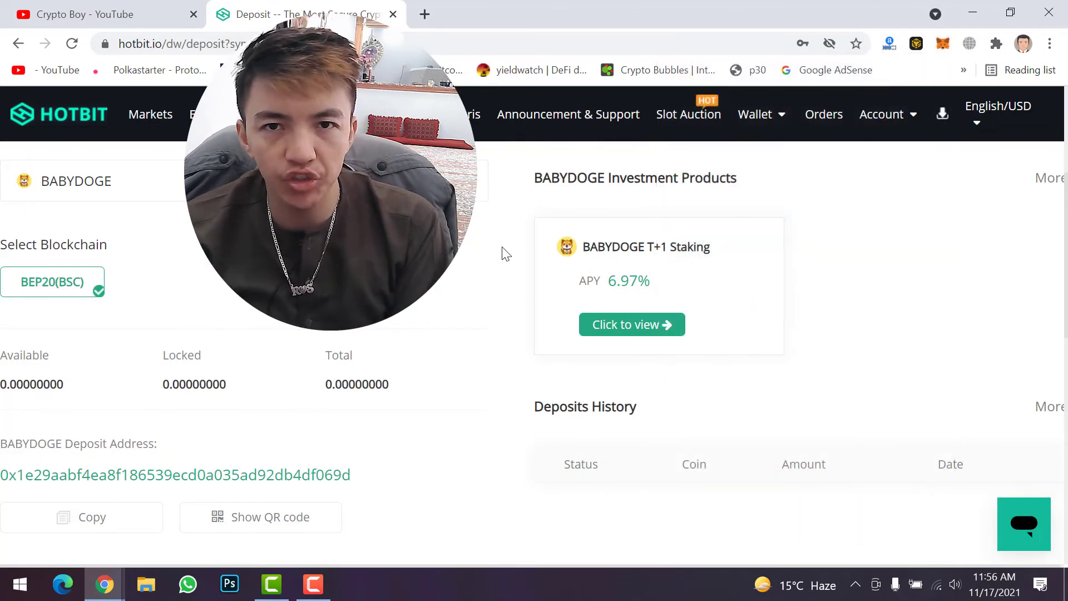